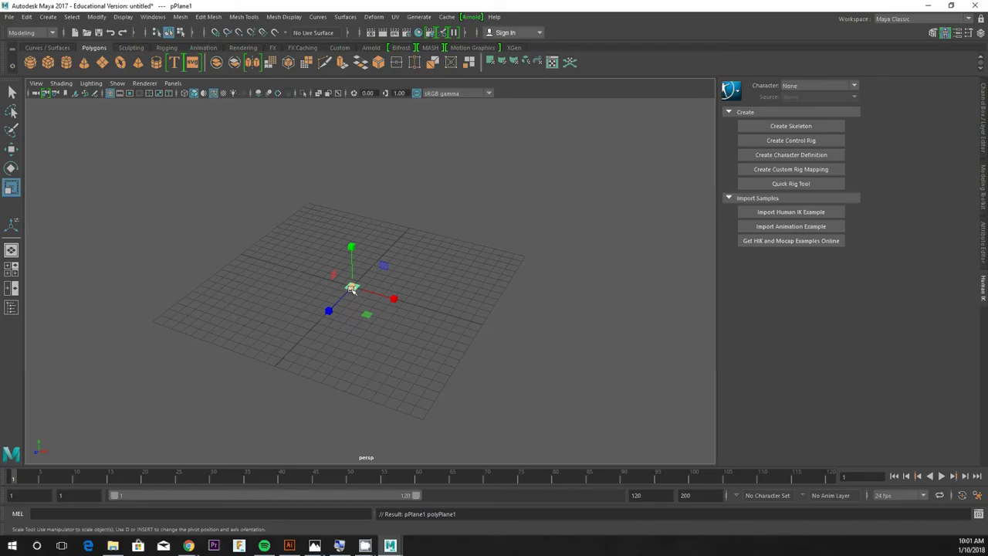
Step: Scale the polygon plane up uniformly to about four times the grid's width and deselect it
drag(351, 288, 985, 286)
alt+right_drag(390, 227, 288, 242)
alt+middle_drag(289, 242, 284, 213)
alt+drag(284, 214, 256, 205)
drag(360, 255, 440, 261)
click(144, 146)
alt+right_drag(263, 185, 181, 185)
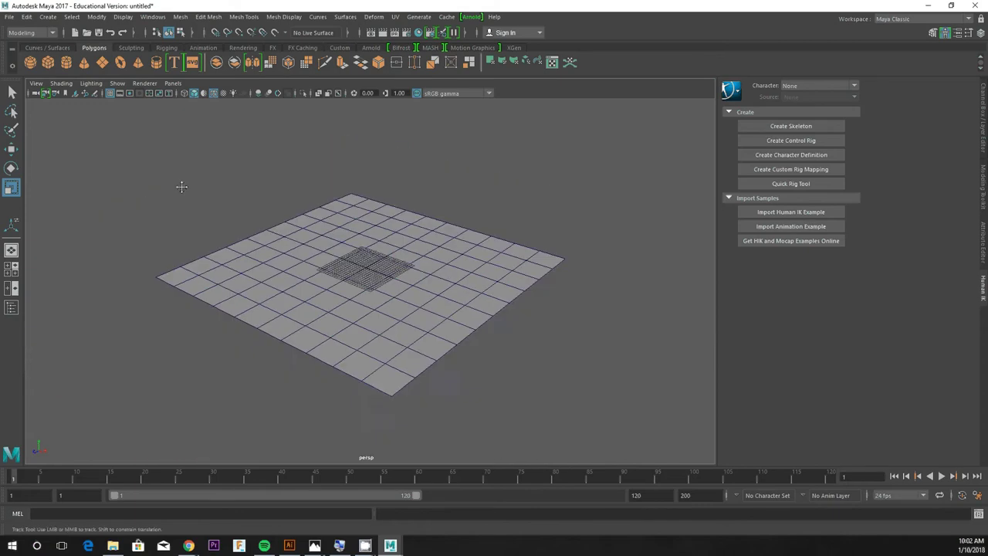
alt+middle_drag(181, 186, 154, 159)
alt+drag(155, 159, 158, 192)
alt+drag(230, 199, 269, 269)
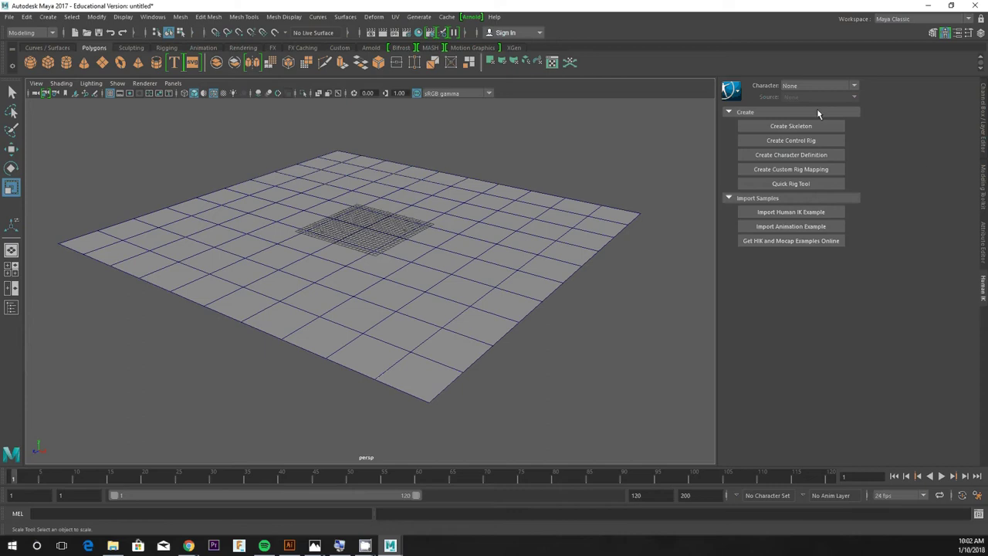
Step: Look through the Channel Box / Layer Editor, Modeling Toolkit, Attribute Editor and Human IK
click(982, 102)
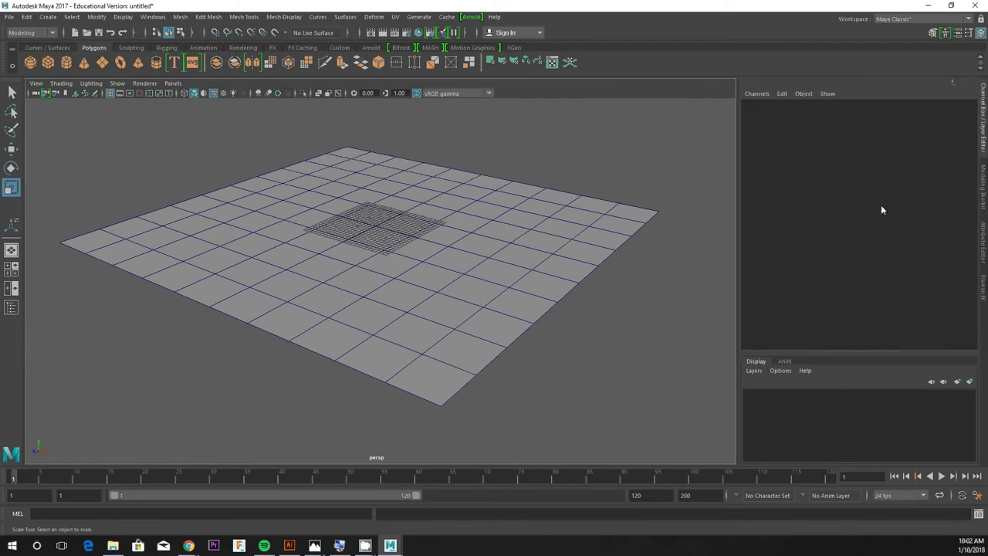
click(983, 185)
click(983, 226)
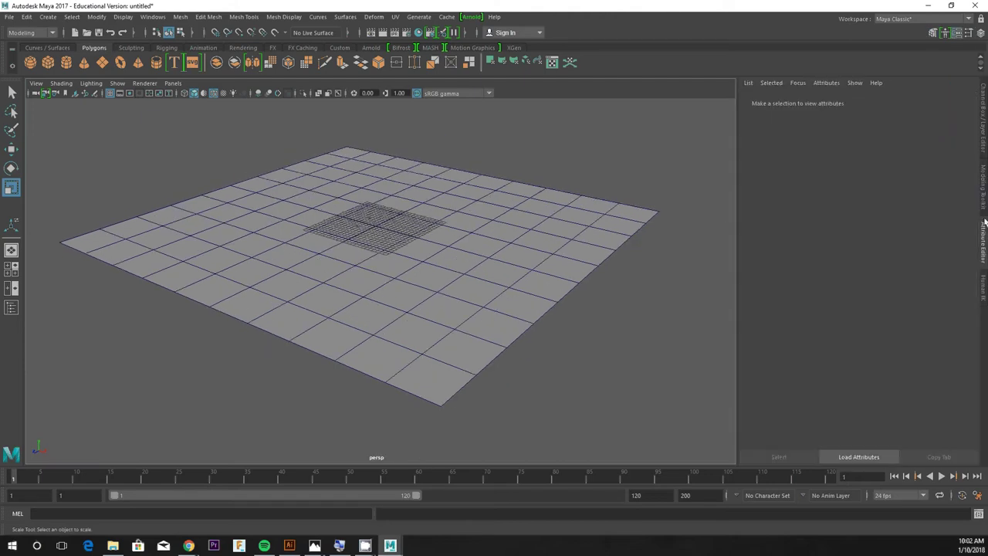
click(983, 284)
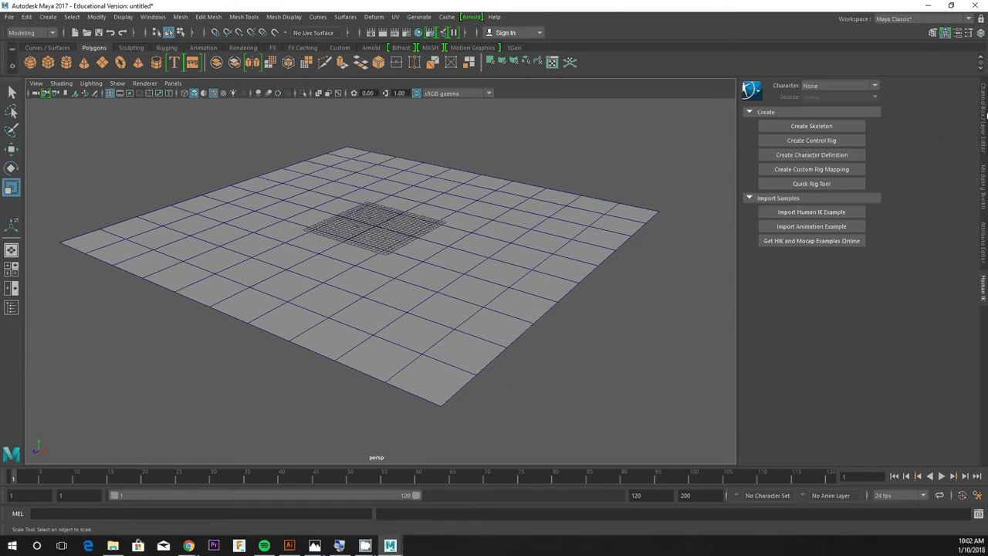
click(983, 113)
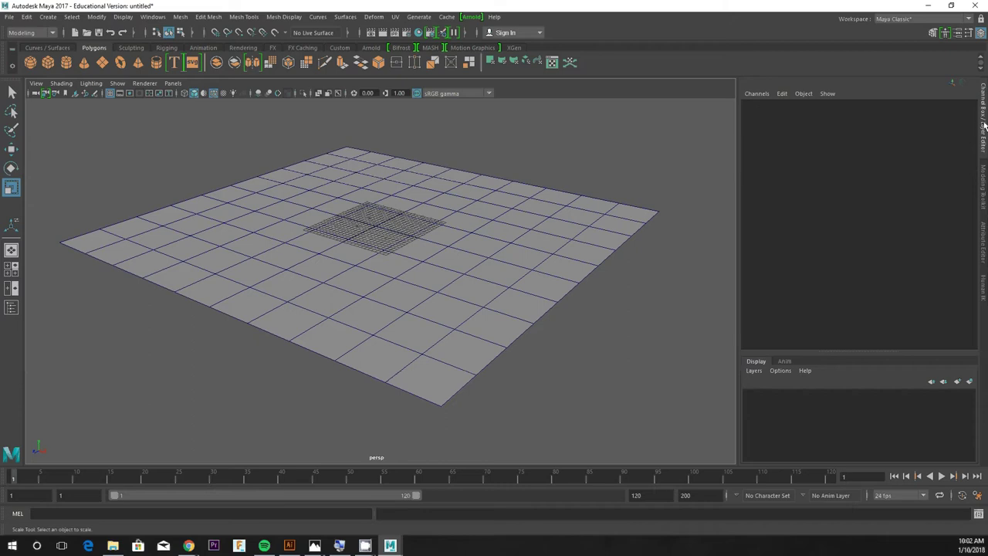
Step: Show the Modeling Toolkit beside the viewport
click(983, 188)
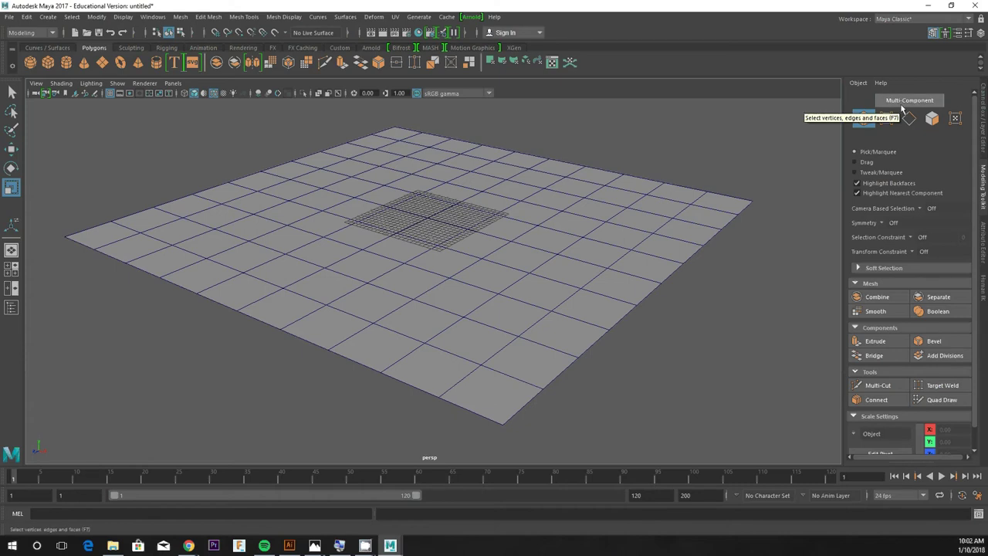
scroll(132, 128, down, 2)
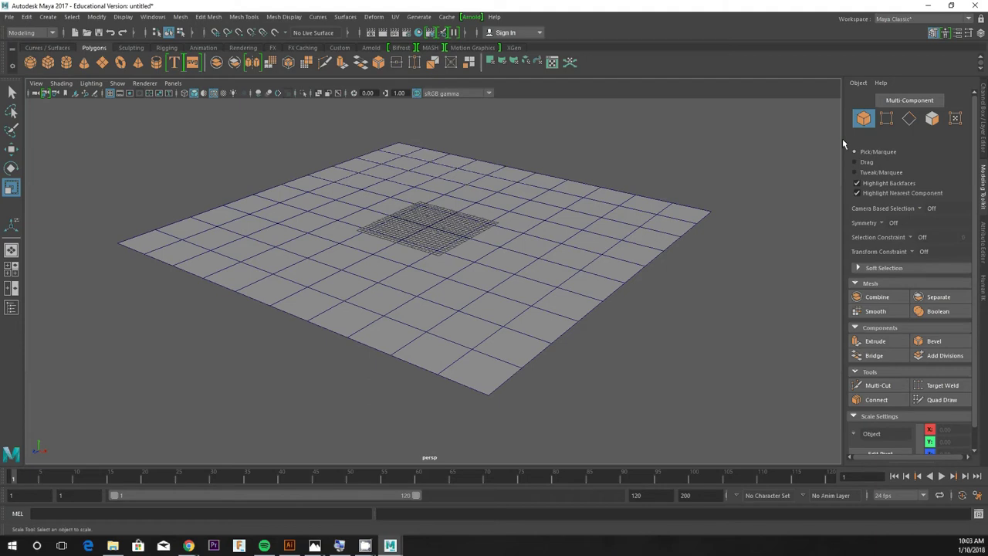
mouse_move(843, 140)
mouse_down()
mouse_move(720, 143)
mouse_move(842, 142)
mouse_up()
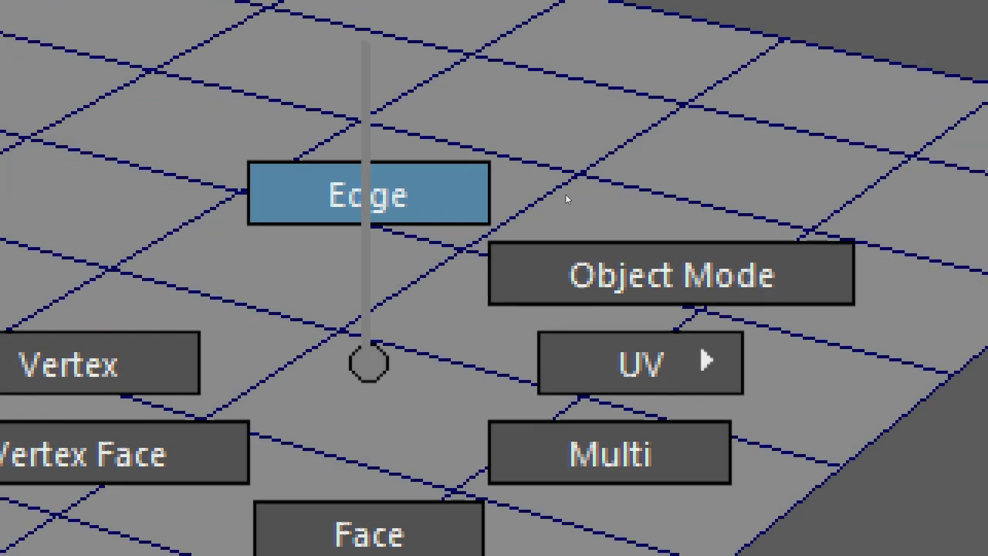
Step: Switch to edge selection and extrude the border edge at one corner of the plane upward by about 9.06 units
right_drag(565, 193, 567, 196)
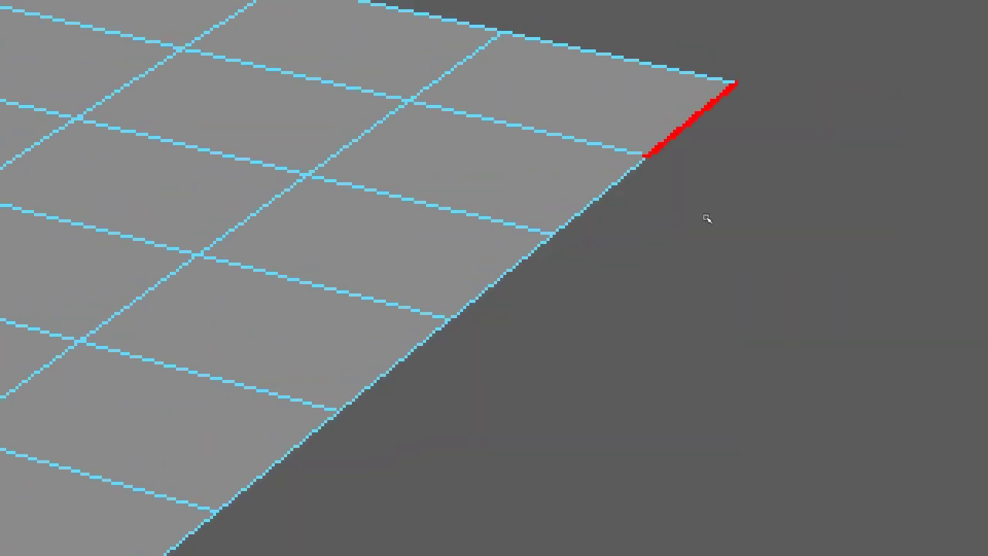
click(703, 218)
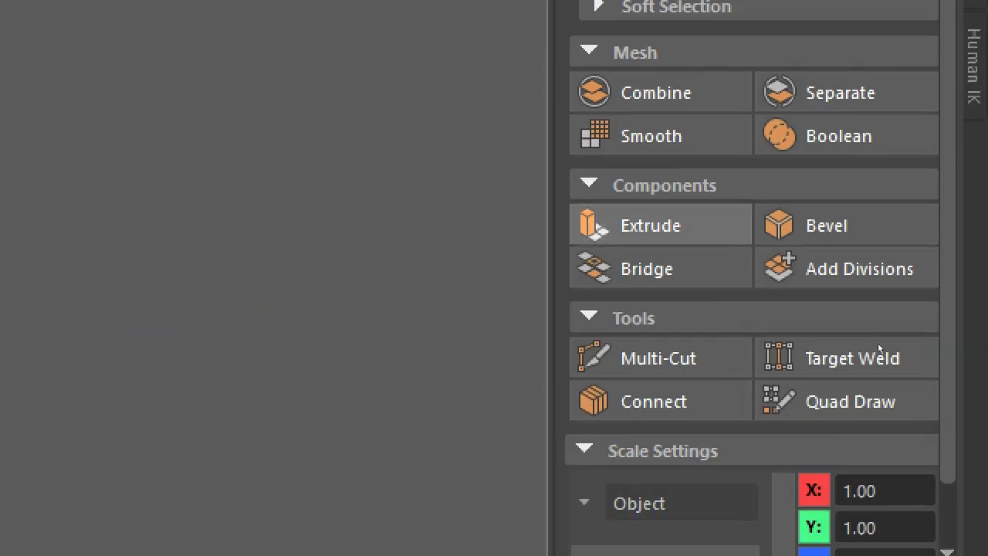
click(660, 225)
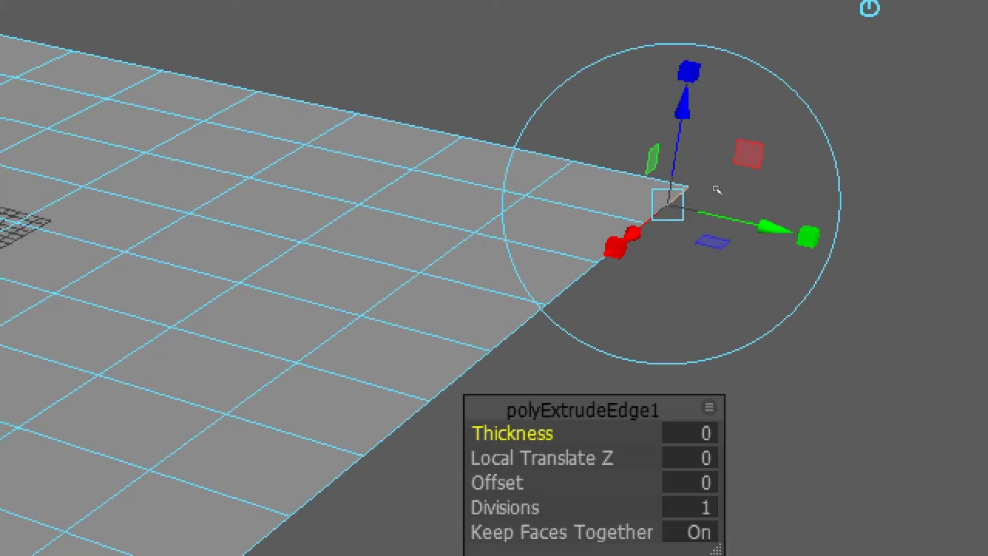
drag(714, 191, 324, 159)
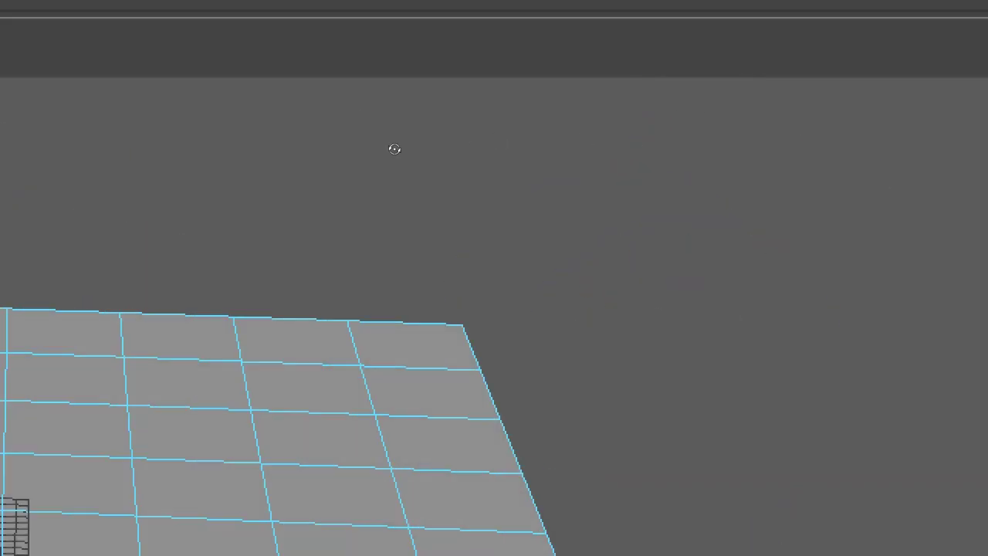
Step: Extrude the top edge of the upright corner face sideways to form a flat ledge
alt+middle_drag(535, 146, 851, 144)
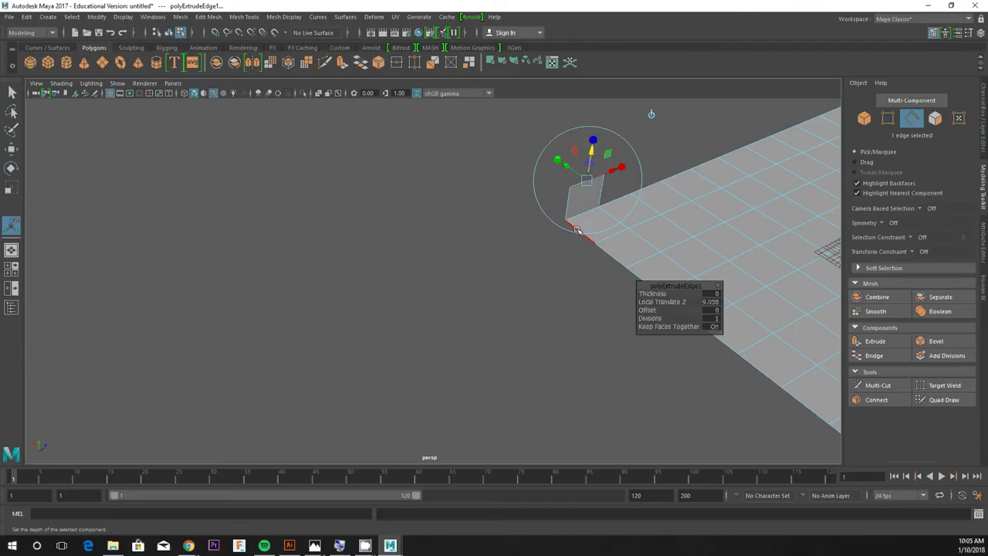
alt+middle_drag(577, 230, 360, 289)
alt+drag(359, 289, 375, 270)
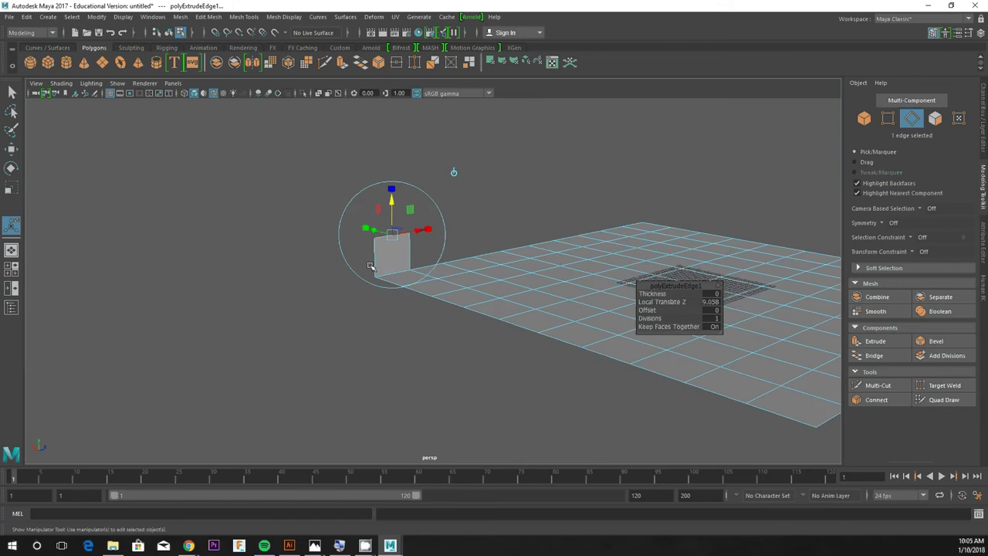
scroll(399, 236, up, 6)
alt+middle_drag(400, 225, 456, 249)
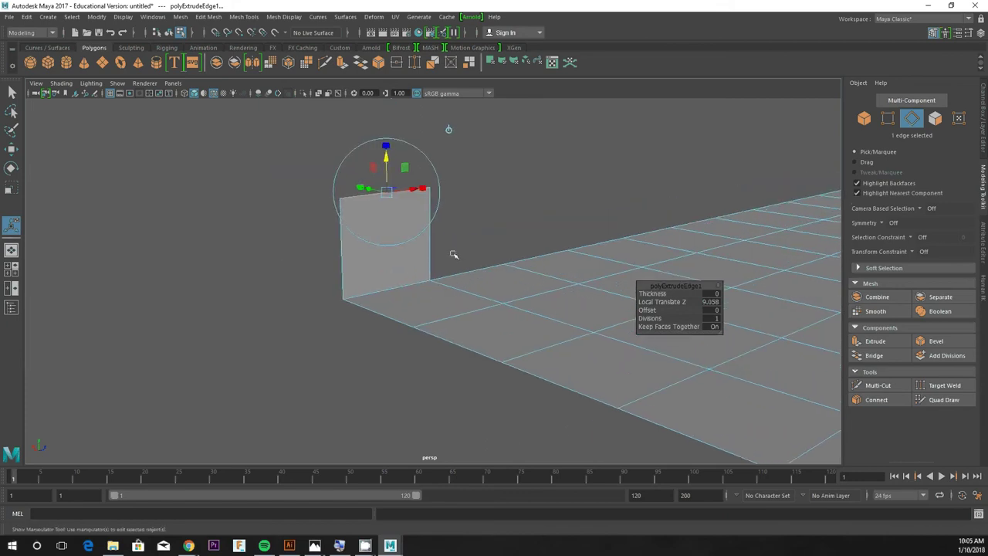
click(868, 342)
drag(390, 180, 482, 129)
Step: Extrude the ledge's outer edge upward by about 6.35 units to form a second upright face
click(880, 341)
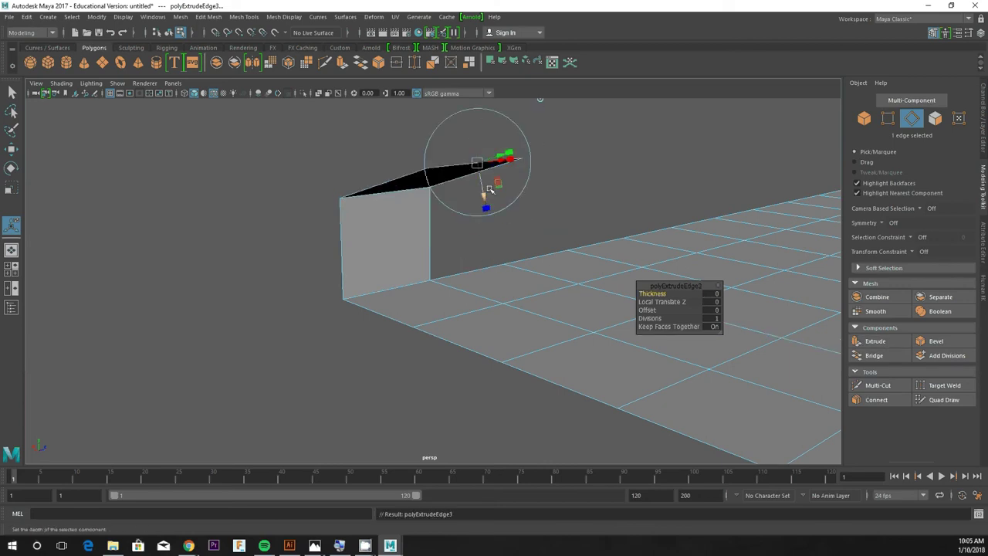
drag(484, 202, 469, 128)
alt+middle_drag(522, 130, 458, 187)
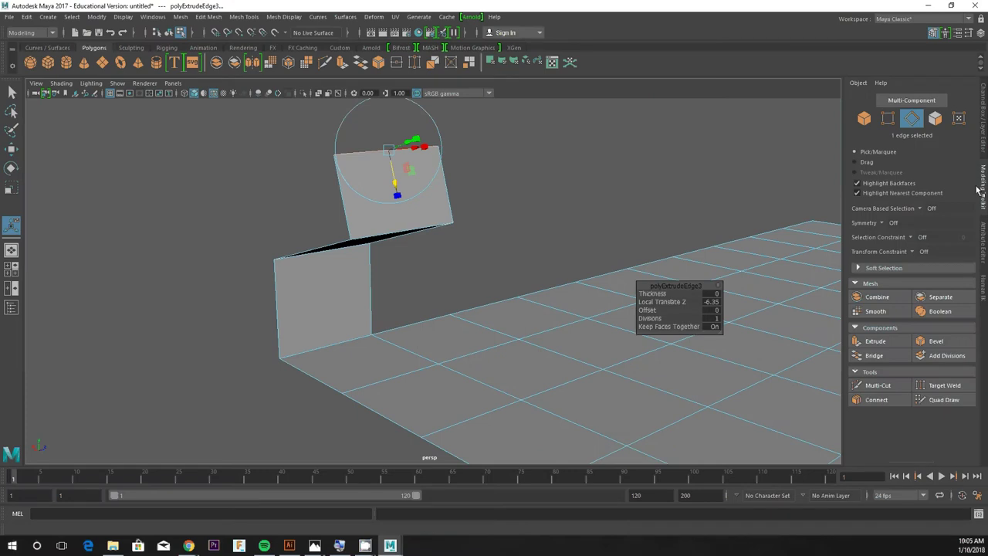
Step: Select the top edge of the second upright face and extrude it sideways by about 8.9 units as another ledge
right_drag(438, 253, 436, 215)
click(381, 154)
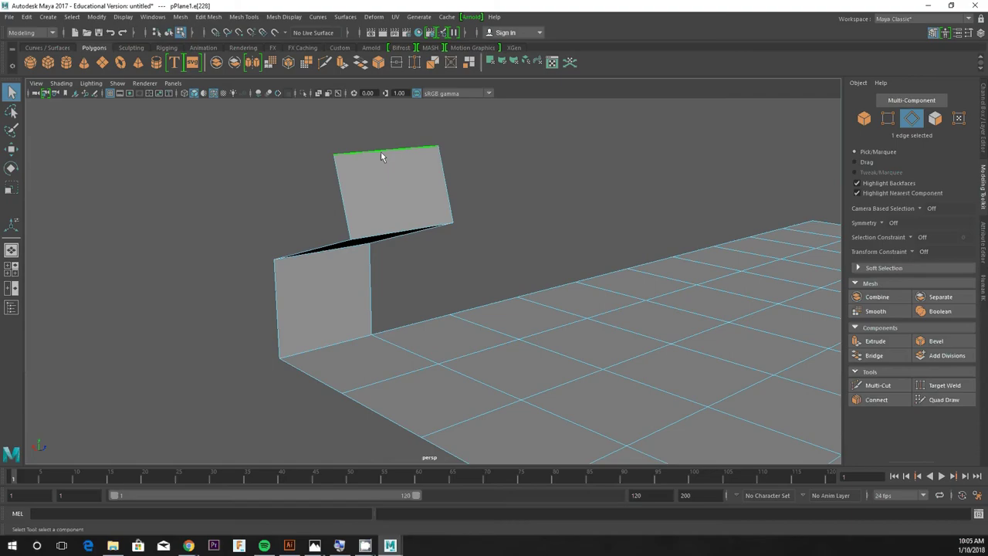
click(687, 342)
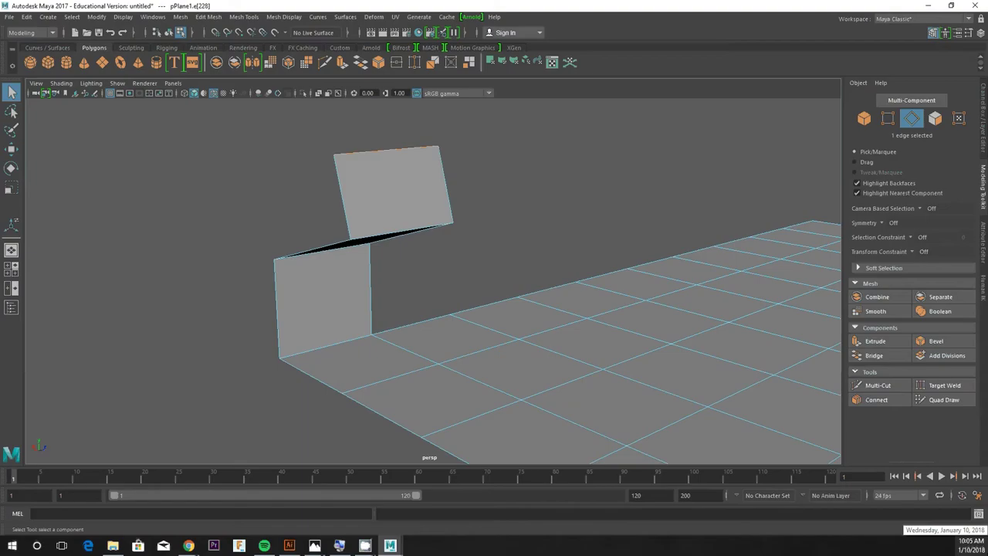
click(874, 340)
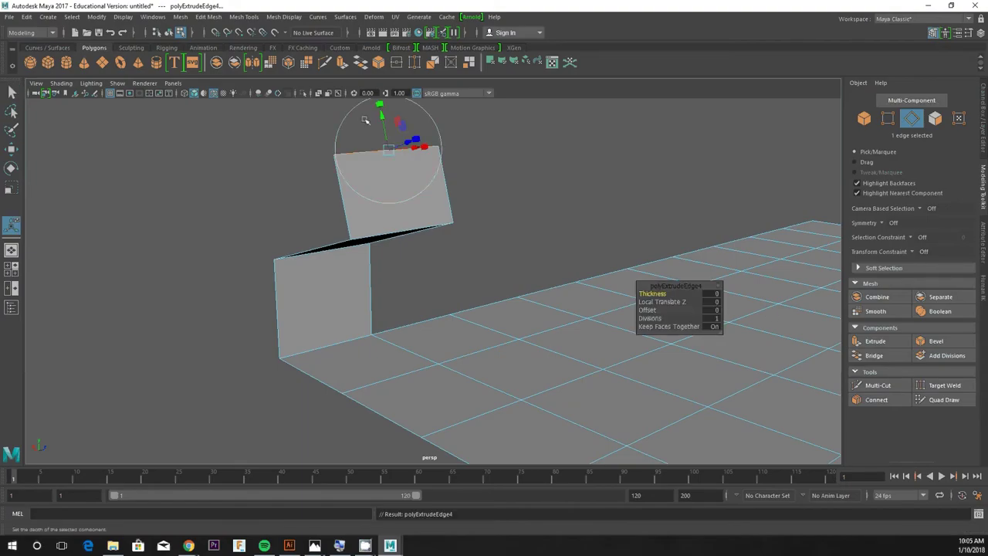
drag(404, 141, 566, 226)
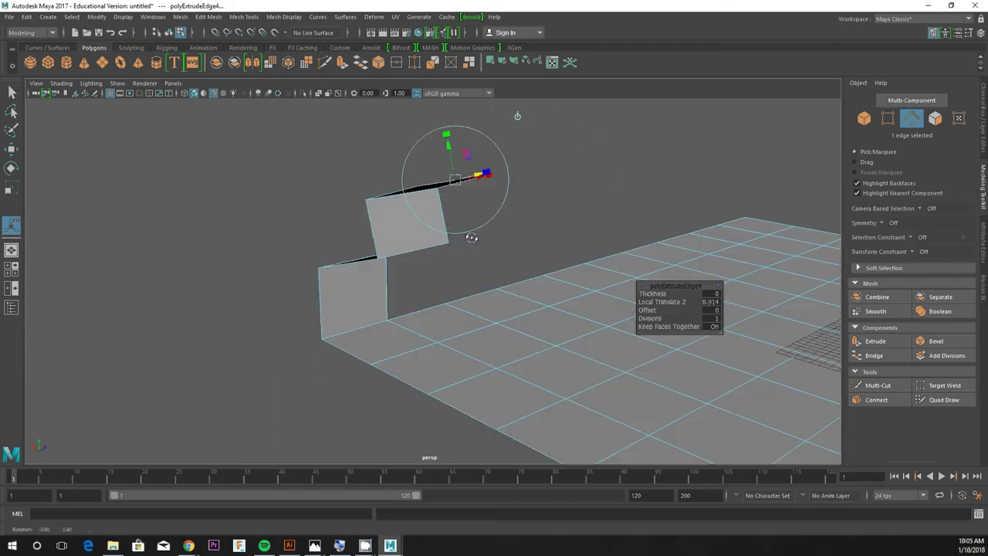
Step: Select the full edge line across the plane, two rows in from the stepped corner, and extrude it upward about 30.6 units as a wall
alt+drag(472, 237, 474, 317)
alt+middle_drag(474, 318, 412, 242)
alt+drag(448, 313, 370, 364)
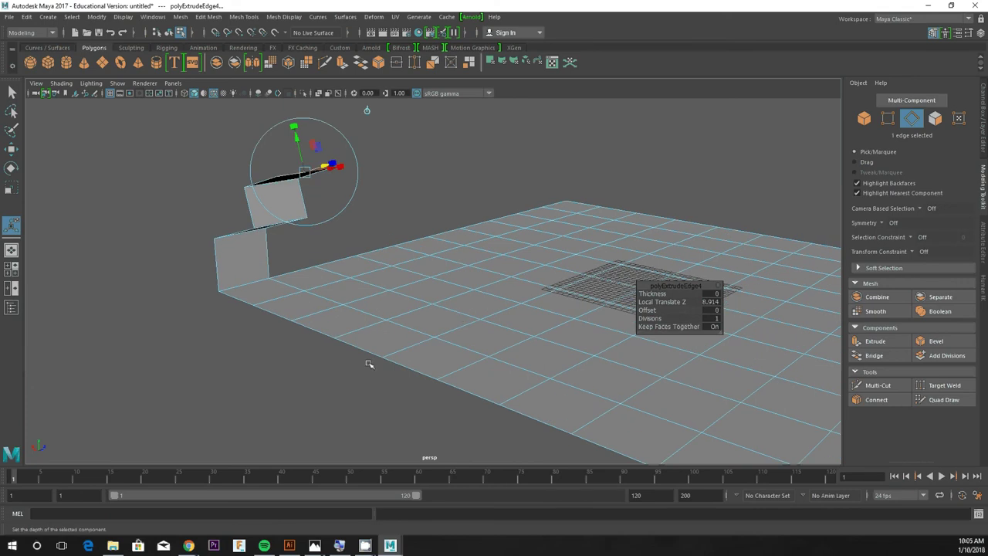
double_click(458, 316)
alt+drag(582, 283, 533, 300)
scroll(432, 337, up, 3)
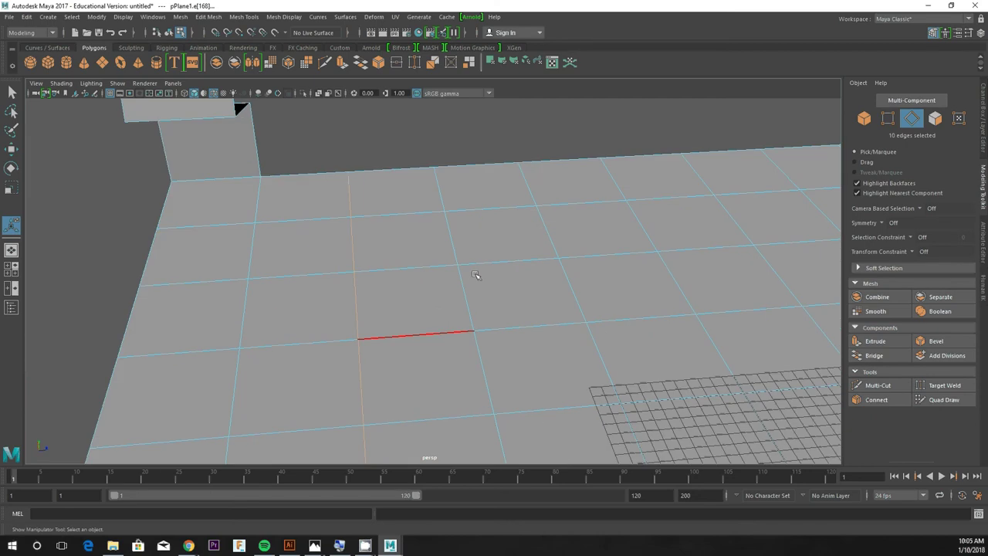
click(874, 340)
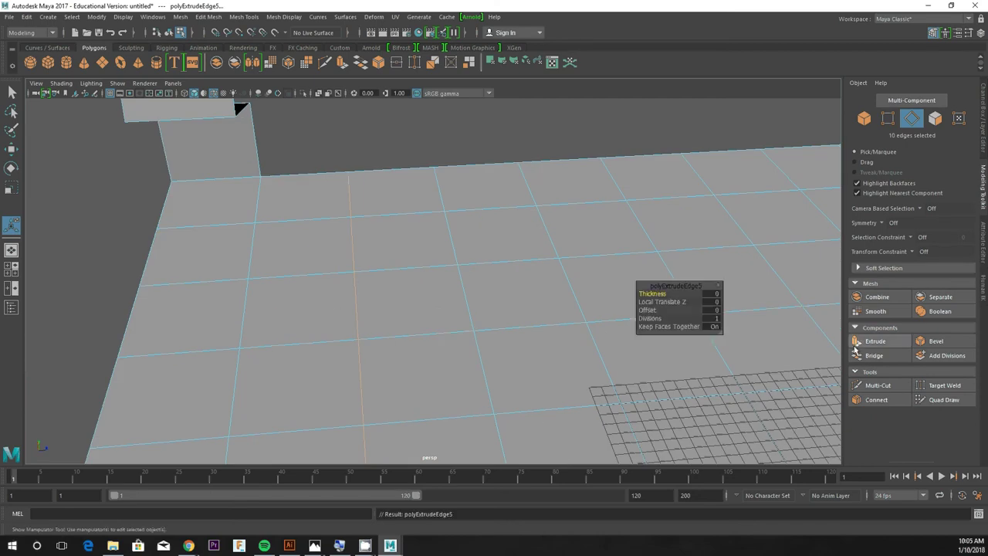
scroll(404, 291, down, 8)
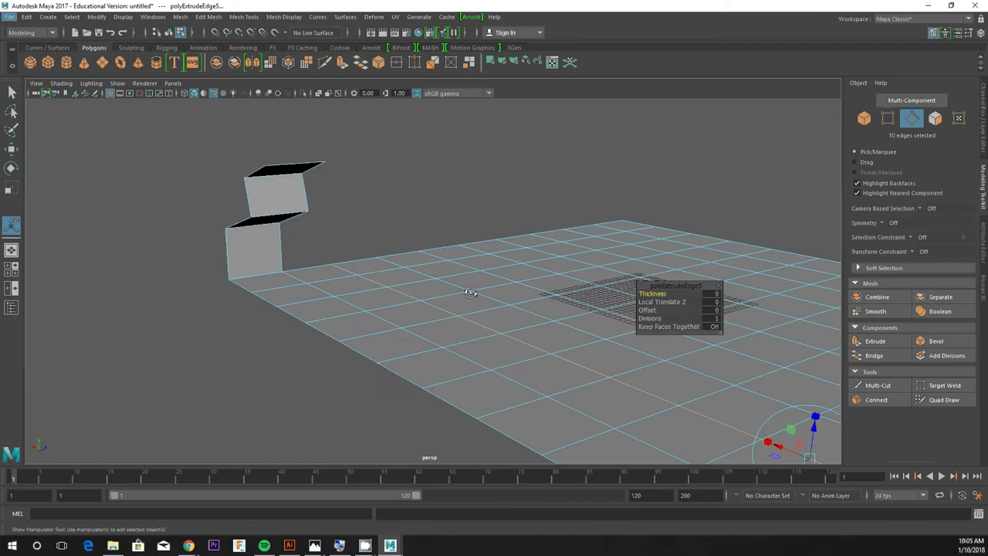
drag(619, 344, 590, 217)
scroll(478, 280, up, 3)
alt+drag(478, 279, 498, 257)
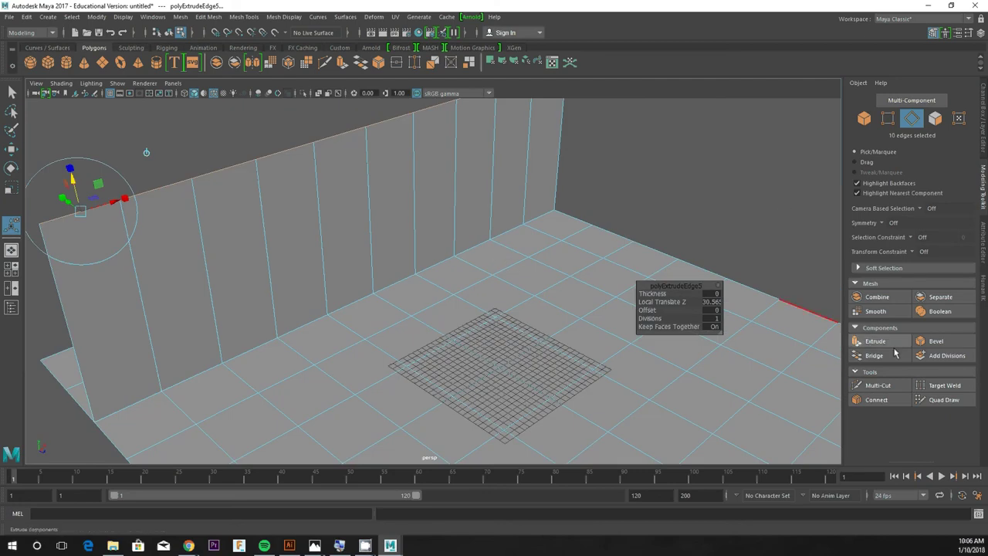
Step: Deselect the wall and delete one interior edge of the plane near the grid to merge its two neighbouring faces
click(661, 159)
scroll(661, 196, down, 5)
alt+middle_drag(661, 196, 633, 153)
alt+drag(633, 153, 437, 428)
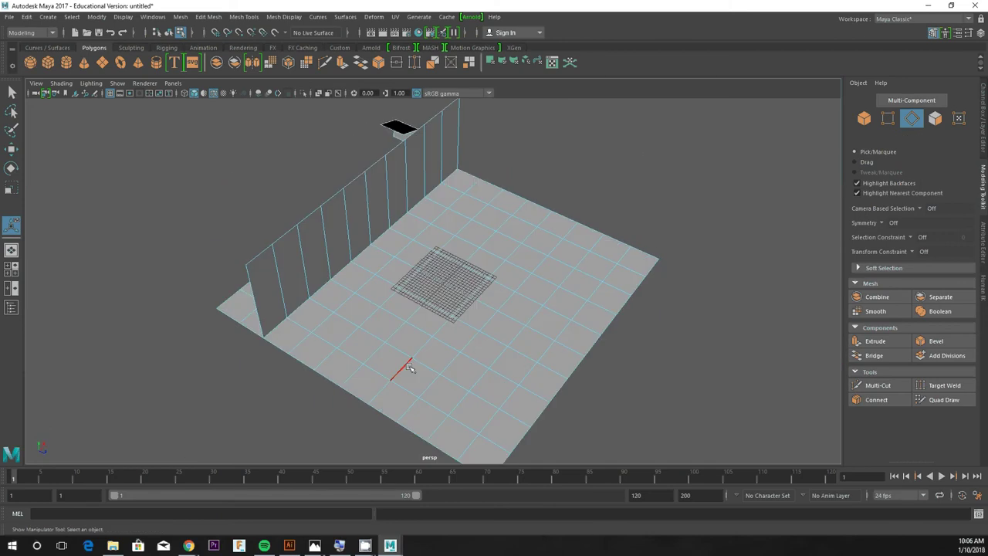
right_drag(403, 364, 408, 254)
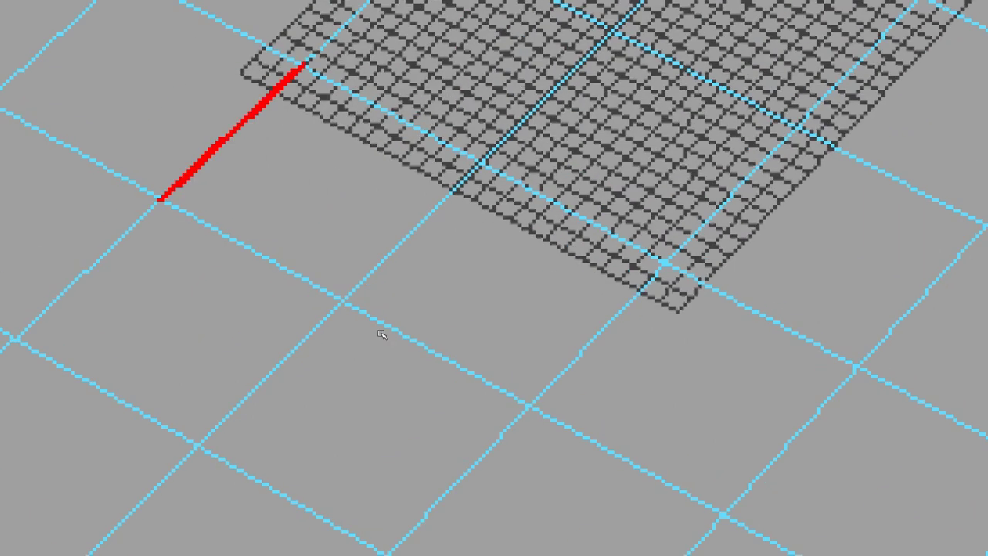
click(430, 345)
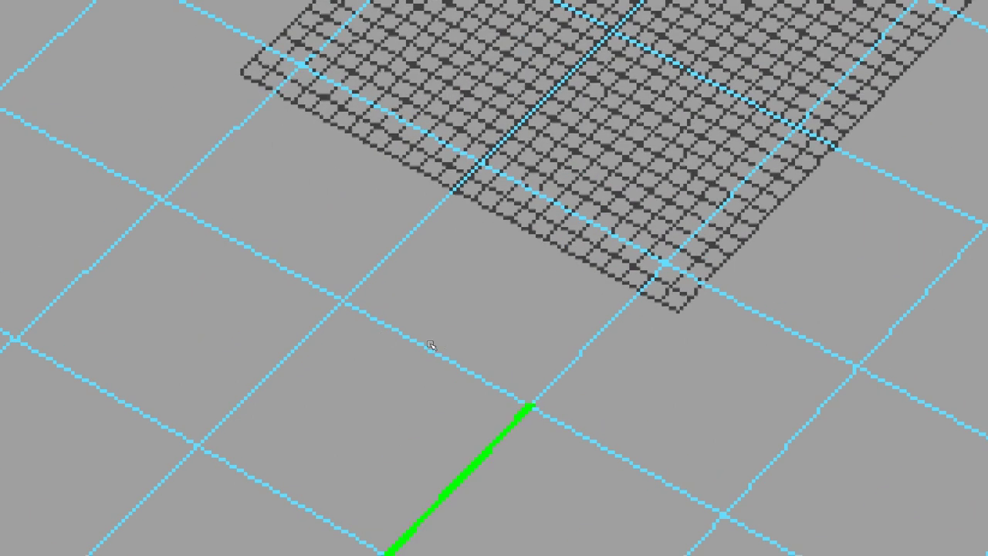
key(Delete)
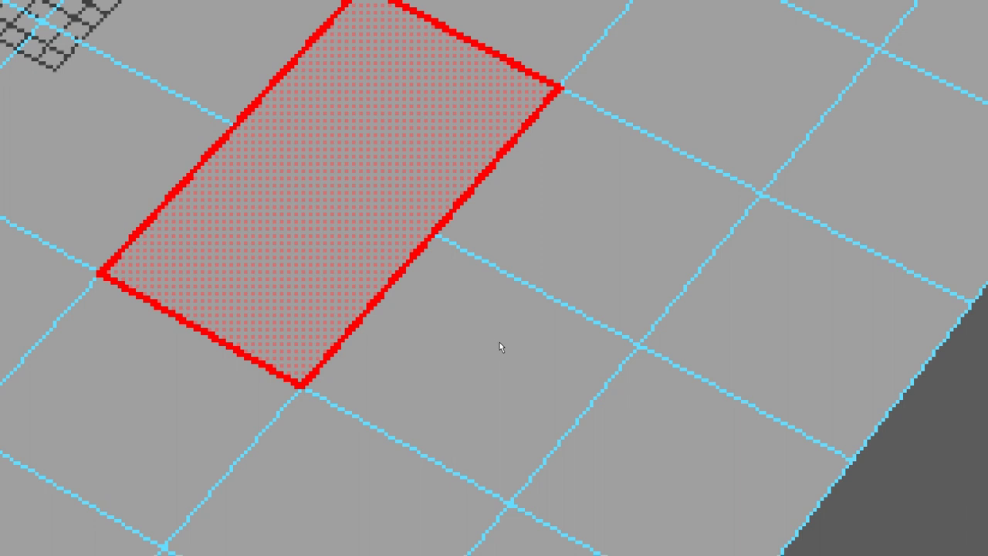
Step: Delete three faces of the plane near the merged face, leaving a single-cell hole and a two-cell hole beside the grid
click(535, 341)
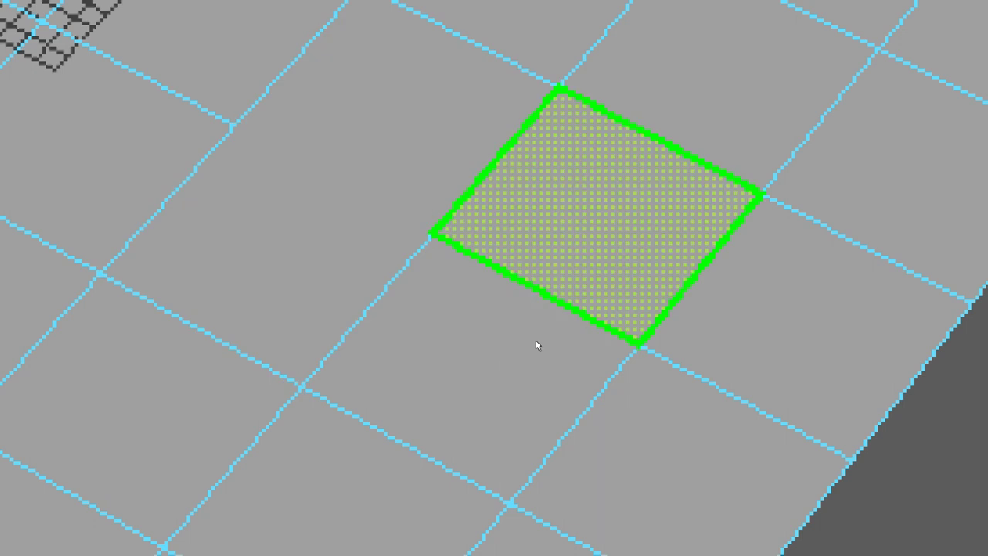
key(Delete)
click(264, 92)
key(Delete)
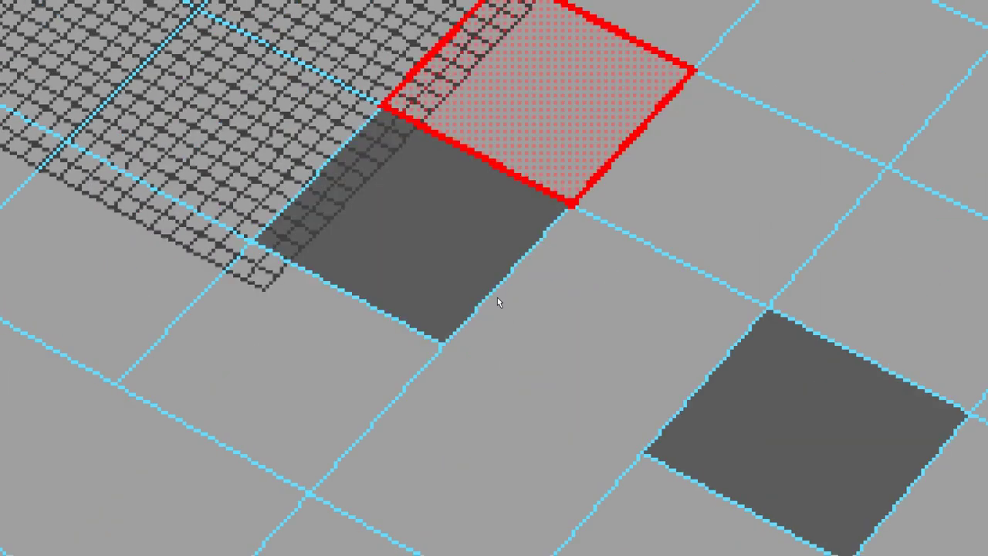
click(498, 298)
key(Delete)
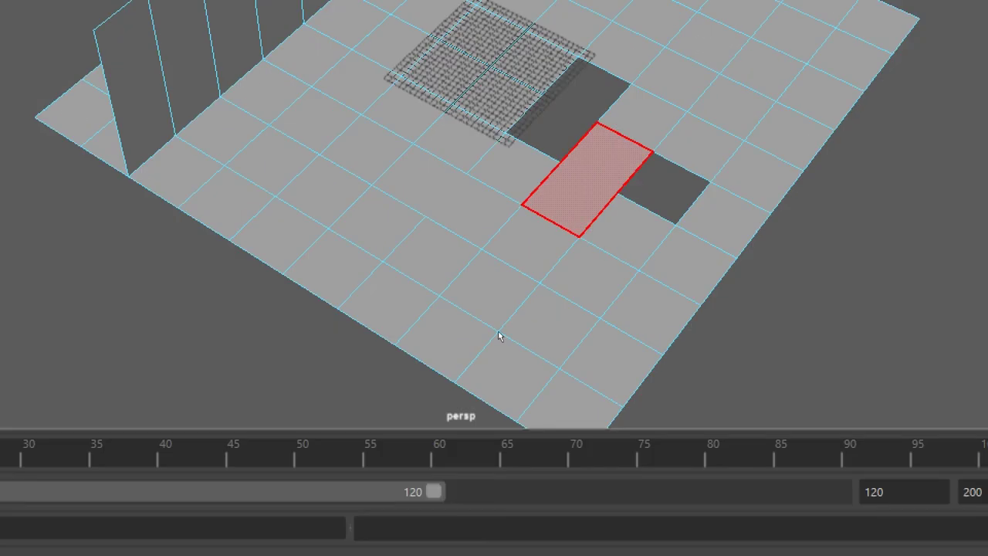
scroll(507, 308, down, 3)
alt+middle_drag(492, 295, 443, 345)
alt+drag(443, 345, 411, 340)
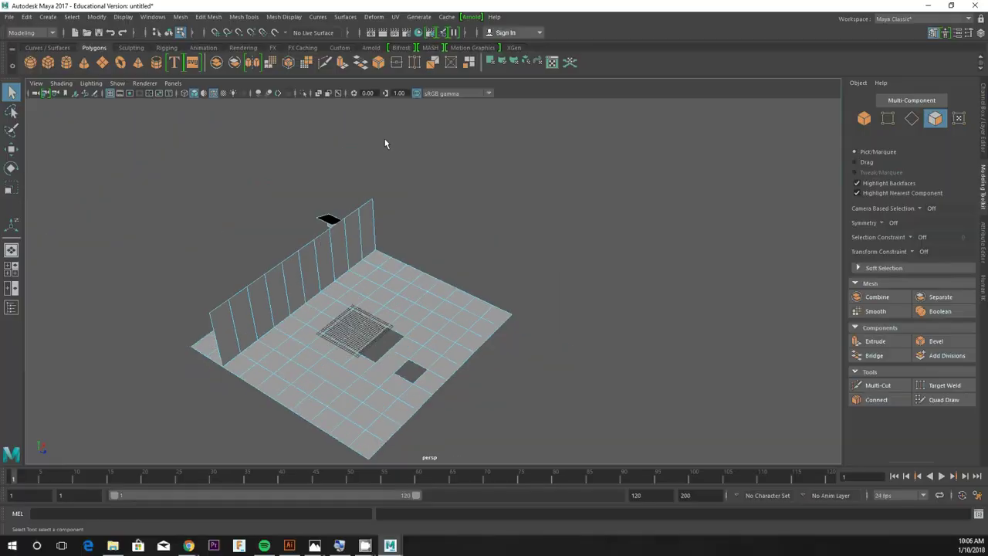
Step: Select the two opposite short border edges of the two-cell hole beside the grid and bridge them to fill the hole
scroll(417, 223, up, 5)
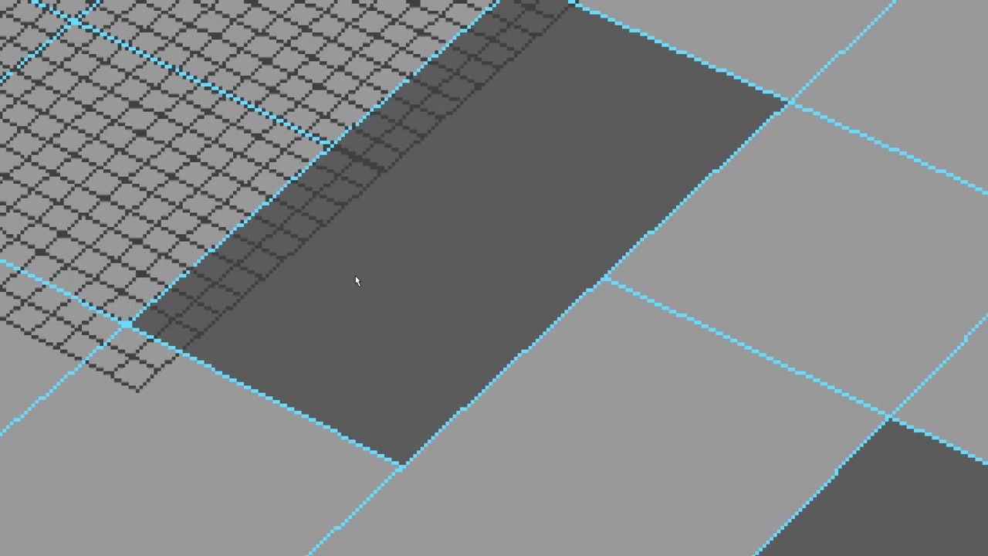
click(355, 281)
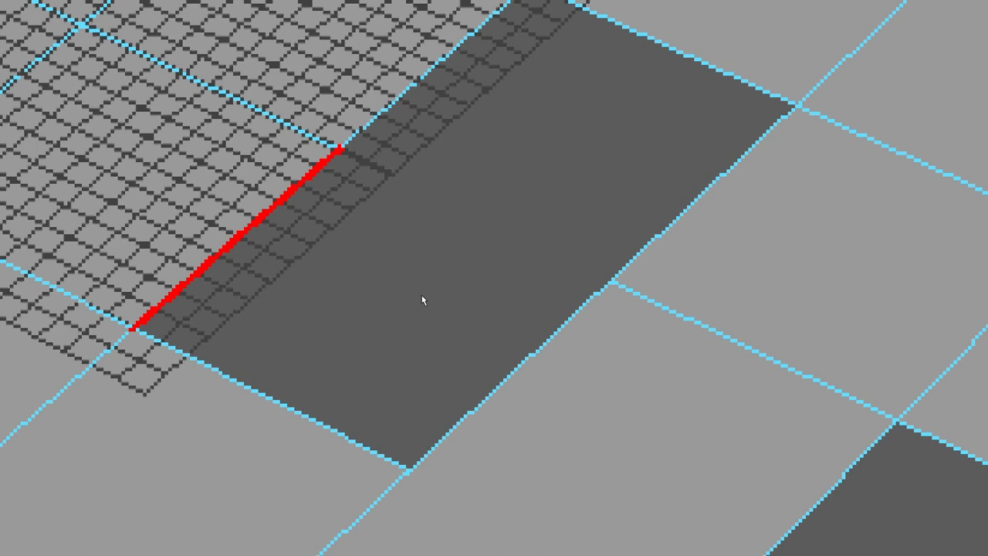
click(421, 295)
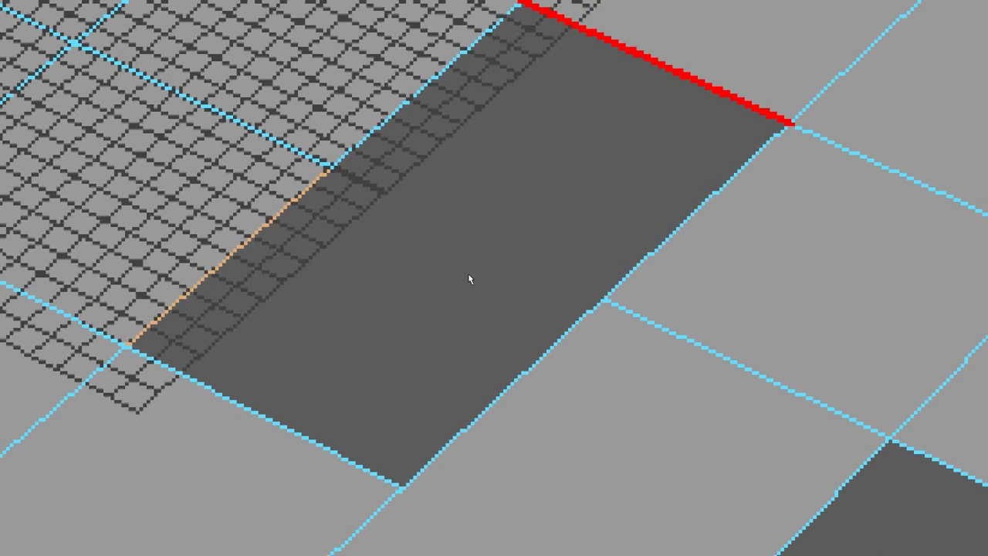
click(424, 293)
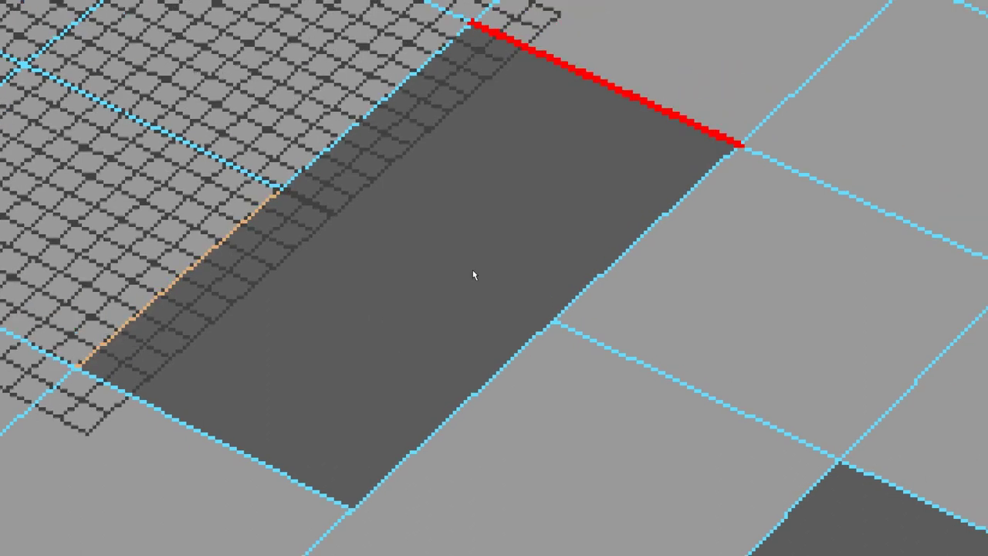
click(473, 271)
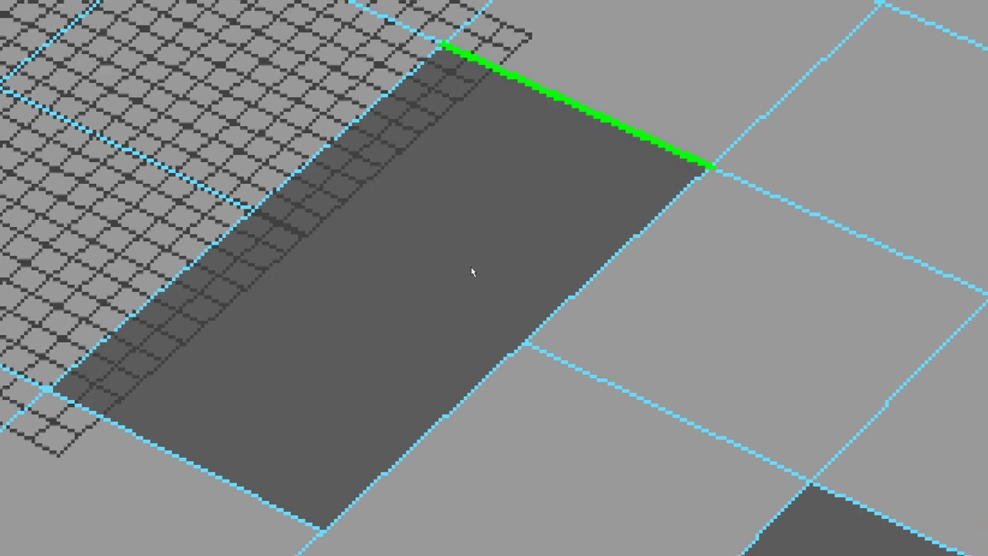
click(429, 351)
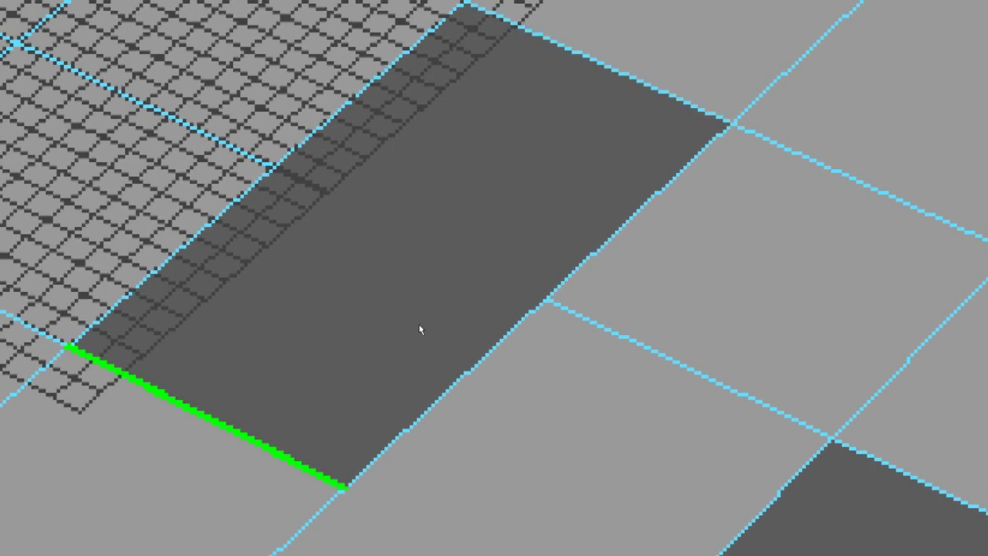
shift+click(474, 273)
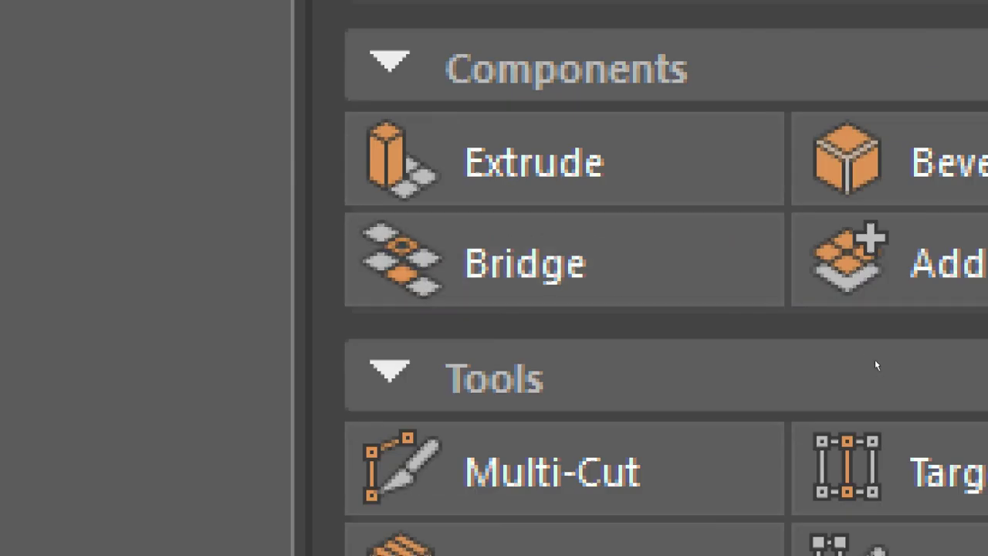
click(603, 411)
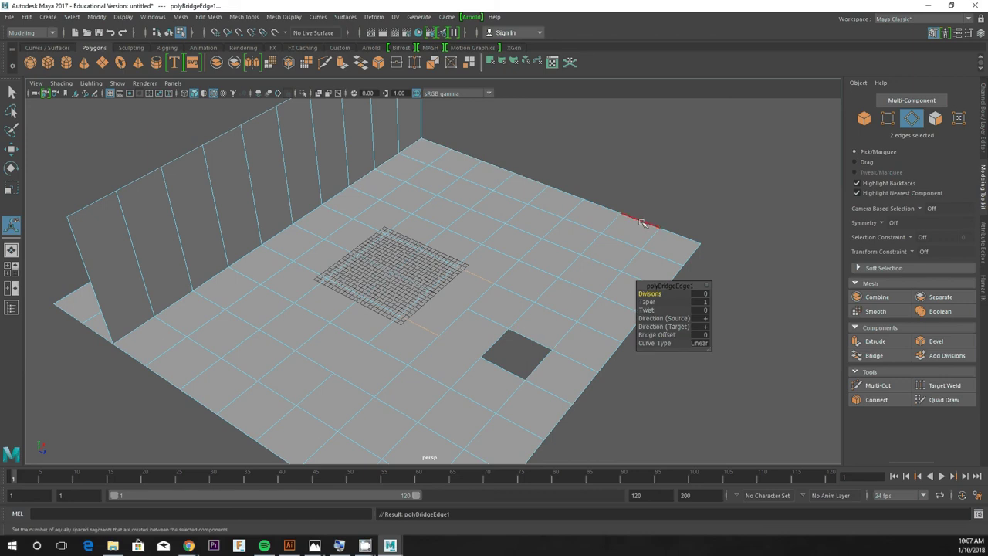
Step: Try to bridge the upper ledge's free edge to an interior edge in the plane's outer row behind the wall
alt+drag(641, 223, 492, 201)
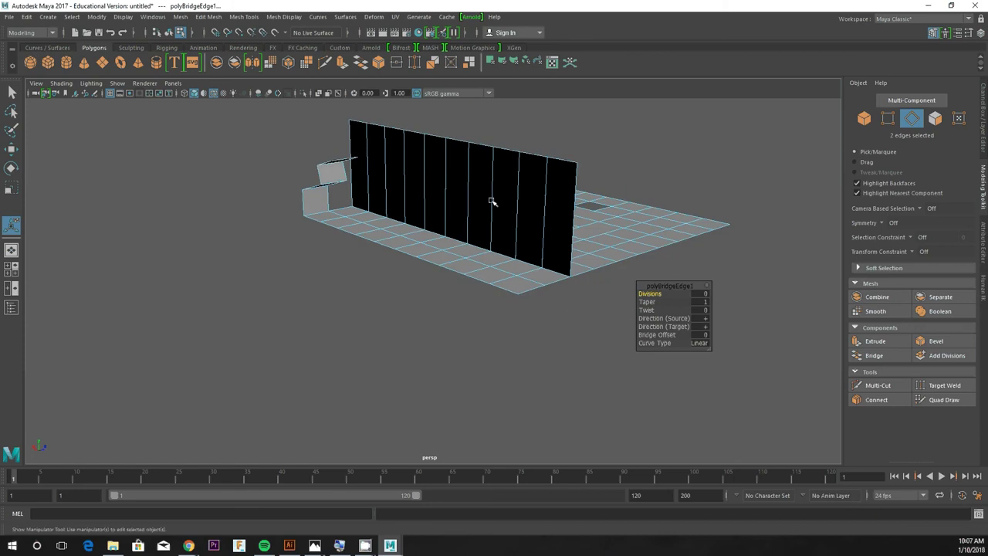
scroll(353, 155, up, 4)
alt+drag(352, 155, 372, 257)
scroll(393, 279, up, 3)
scroll(309, 232, up, 4)
alt+middle_drag(308, 232, 443, 227)
alt+drag(442, 228, 455, 315)
click(335, 147)
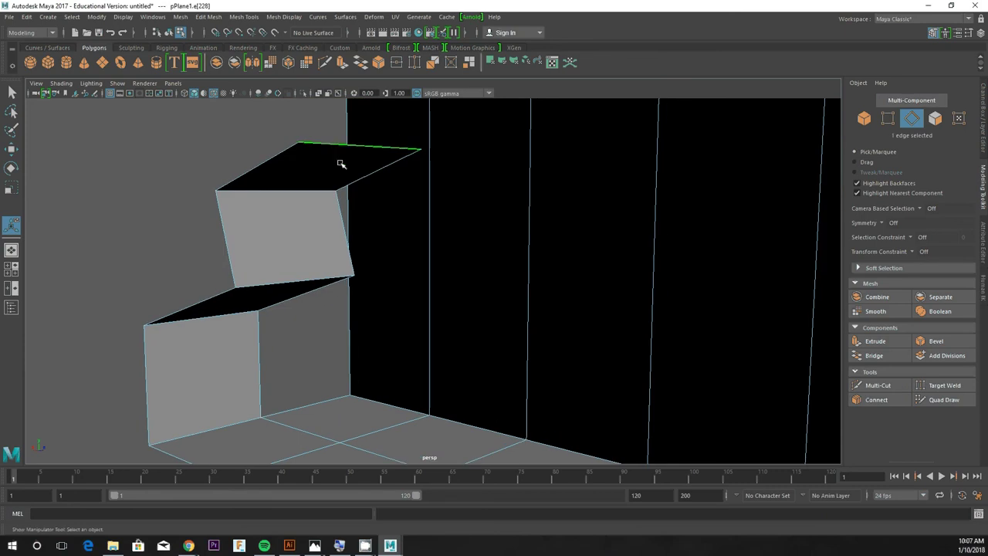
scroll(376, 290, down, 3)
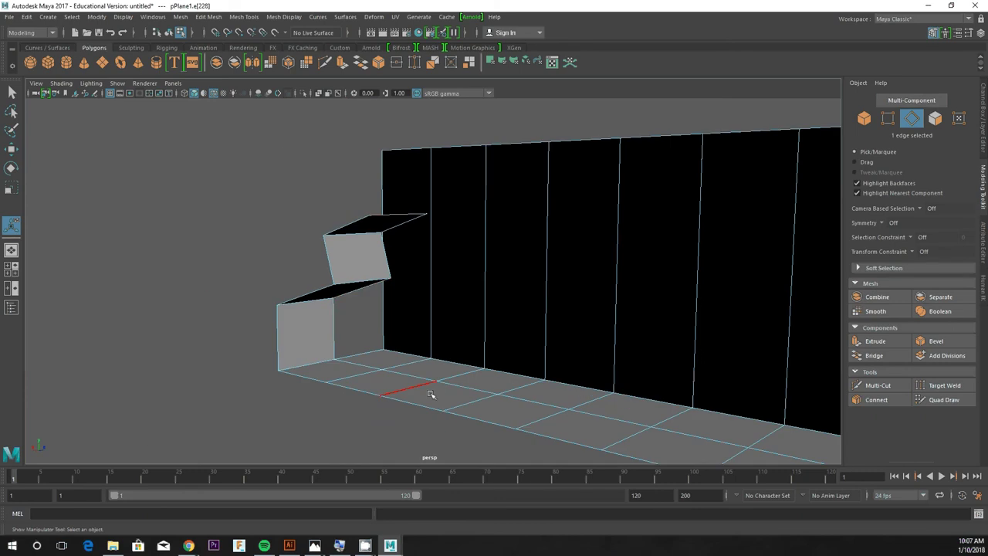
alt+drag(406, 352, 420, 375)
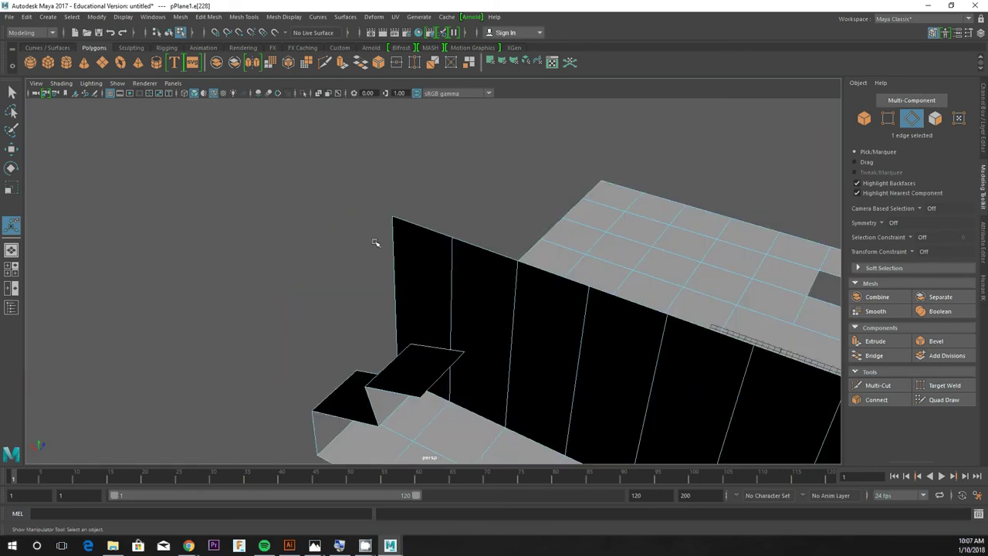
alt+drag(353, 287, 336, 268)
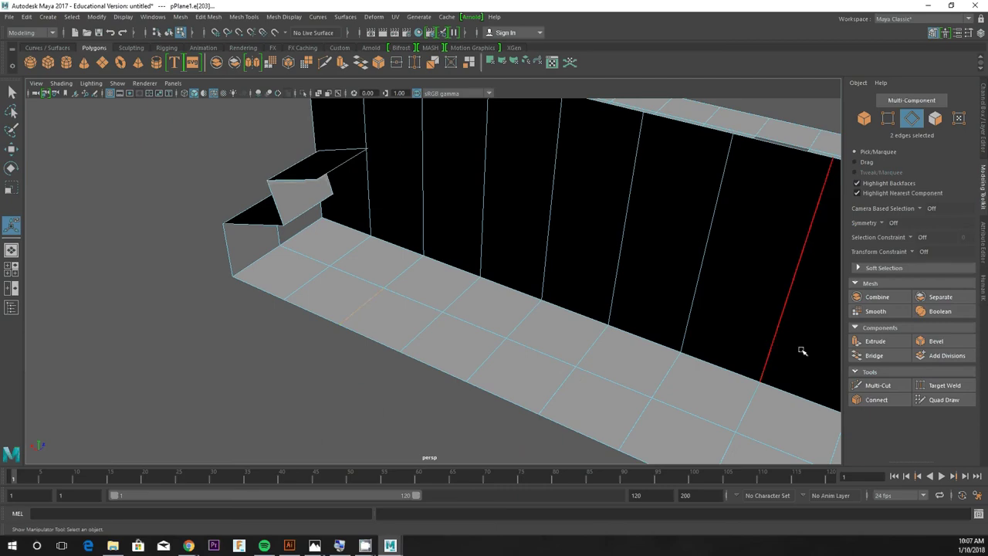
click(874, 356)
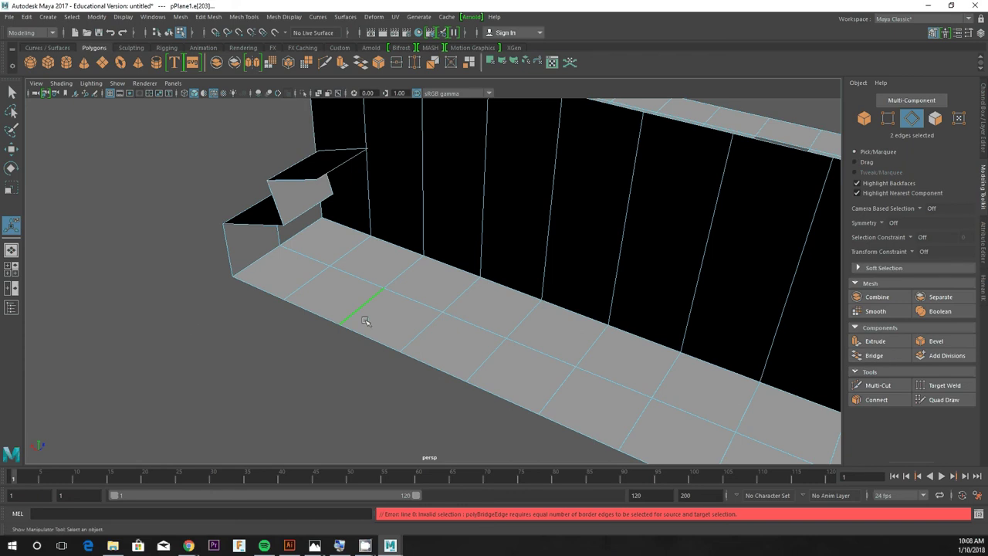
Step: Delete the third face from the stepped corner in the plane's outer row behind the wall, opening a notch
right_drag(360, 255, 360, 279)
click(399, 319)
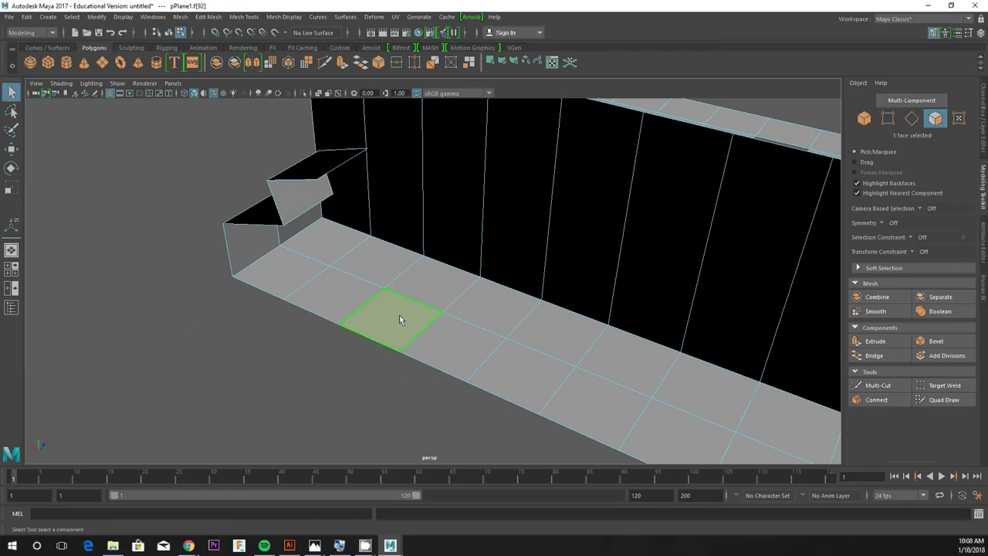
key(Delete)
click(878, 343)
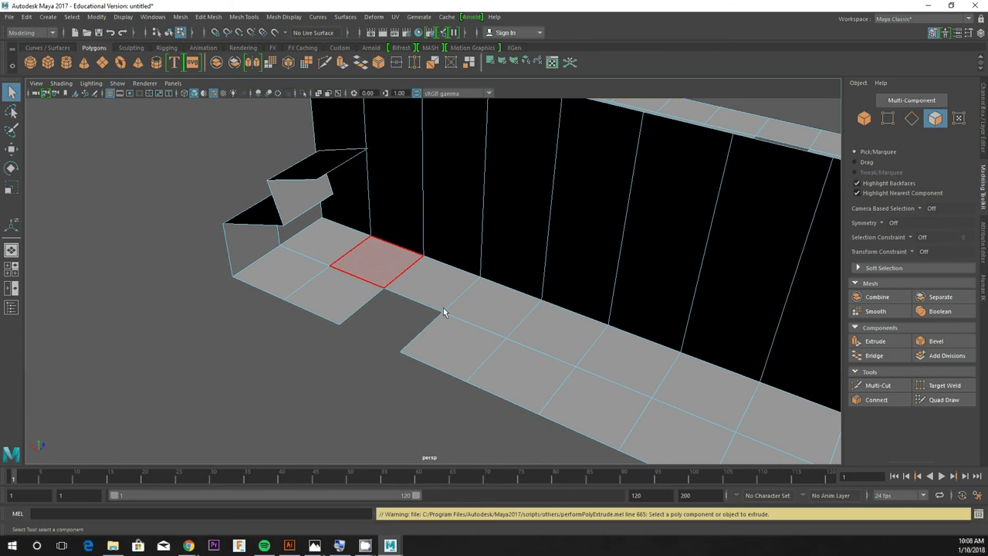
Step: Select the notch's border edge nearest the steps and the upper ledge's free edge, and bridge them with an upright face
right_drag(356, 307, 358, 285)
click(366, 307)
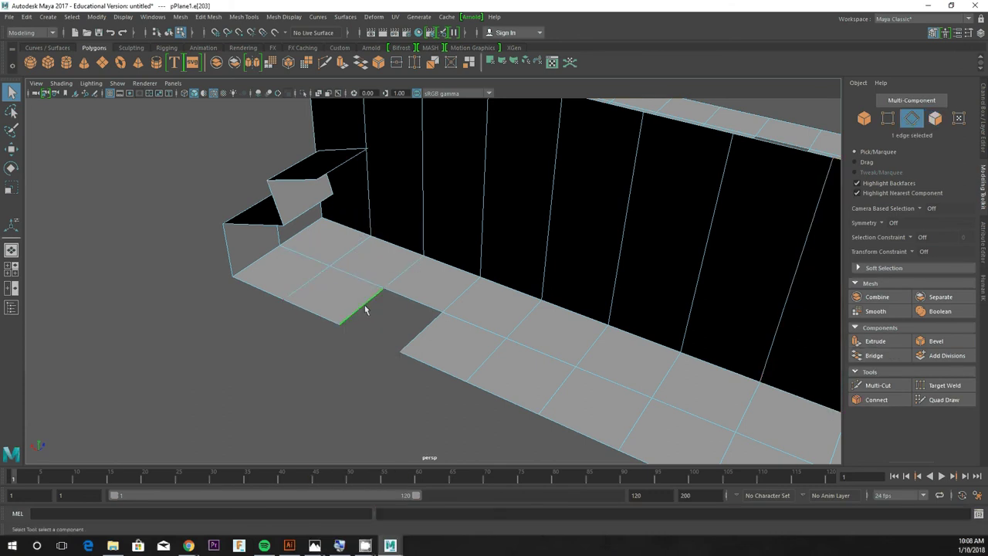
shift+click(351, 163)
click(874, 356)
scroll(242, 315, up, 3)
alt+drag(242, 315, 284, 329)
alt+right_drag(284, 329, 231, 328)
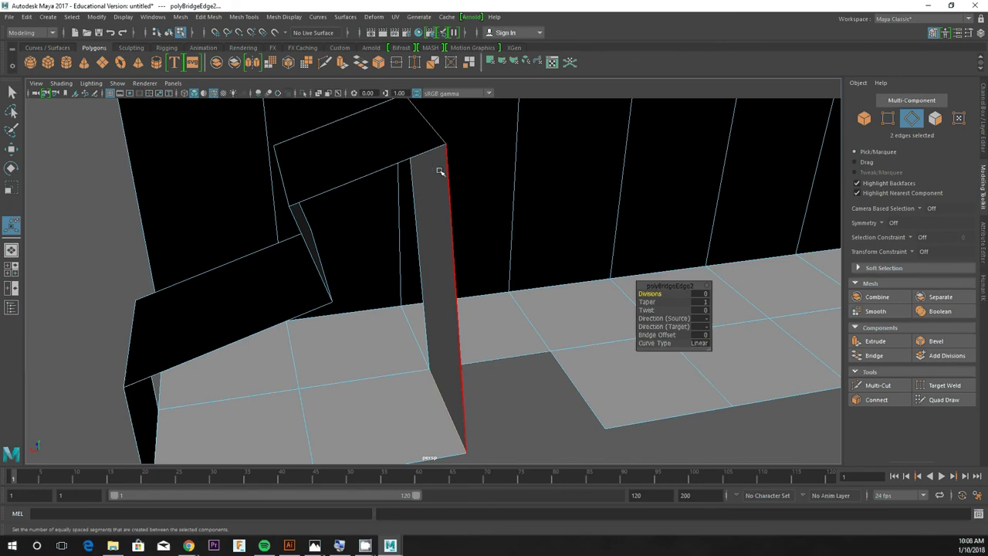
alt+drag(417, 269, 350, 324)
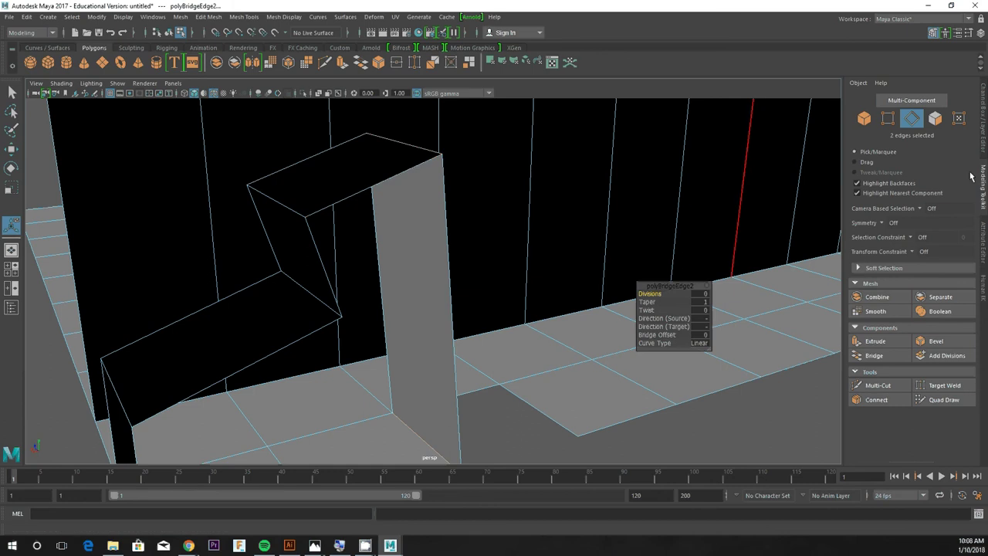
key(a)
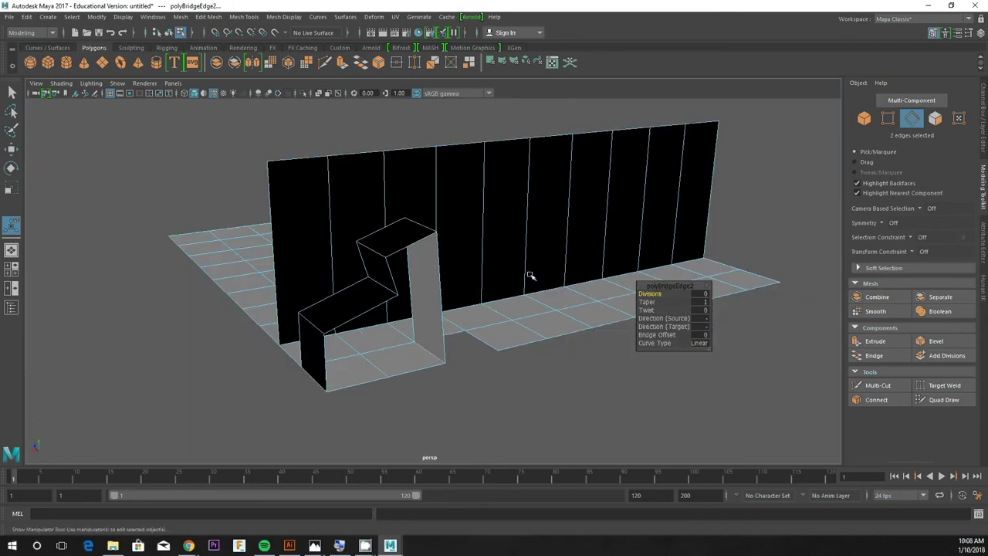
alt+drag(530, 275, 298, 254)
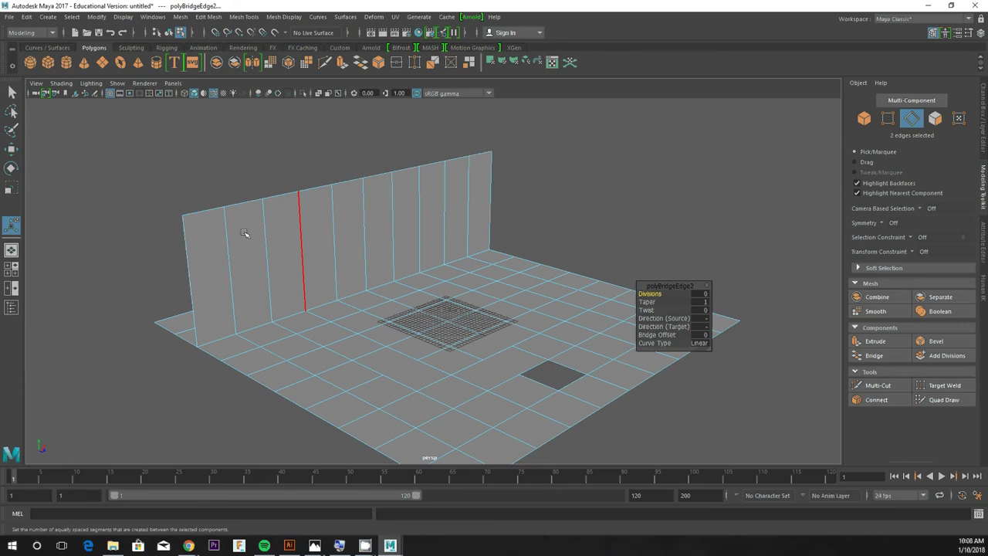